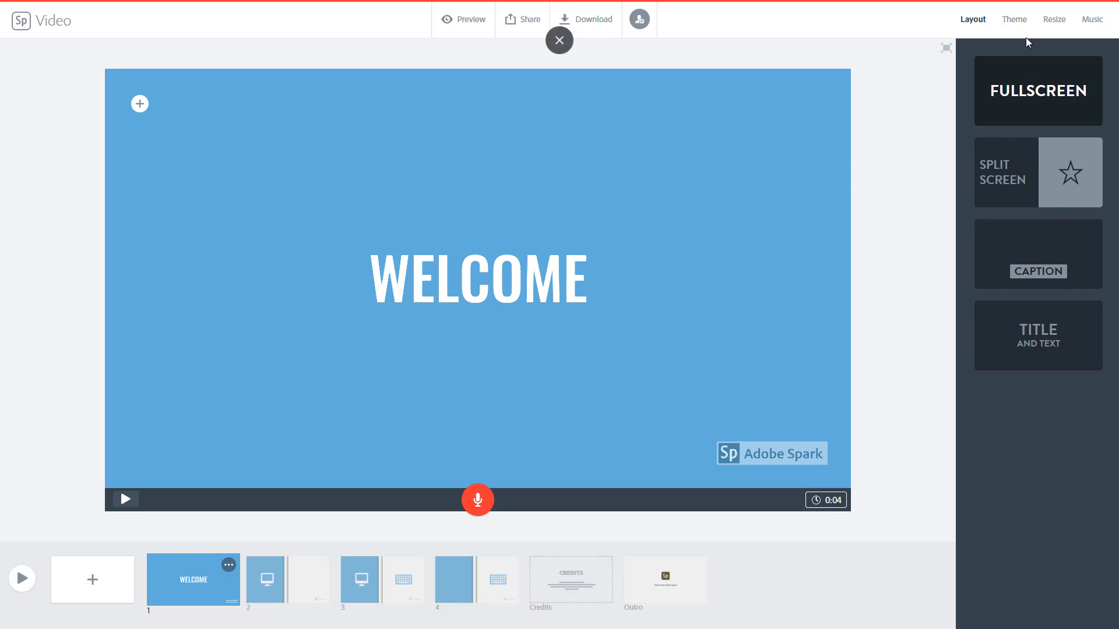
# - Show the video theme options and browse the available themes
pyautogui.click(1017, 21)
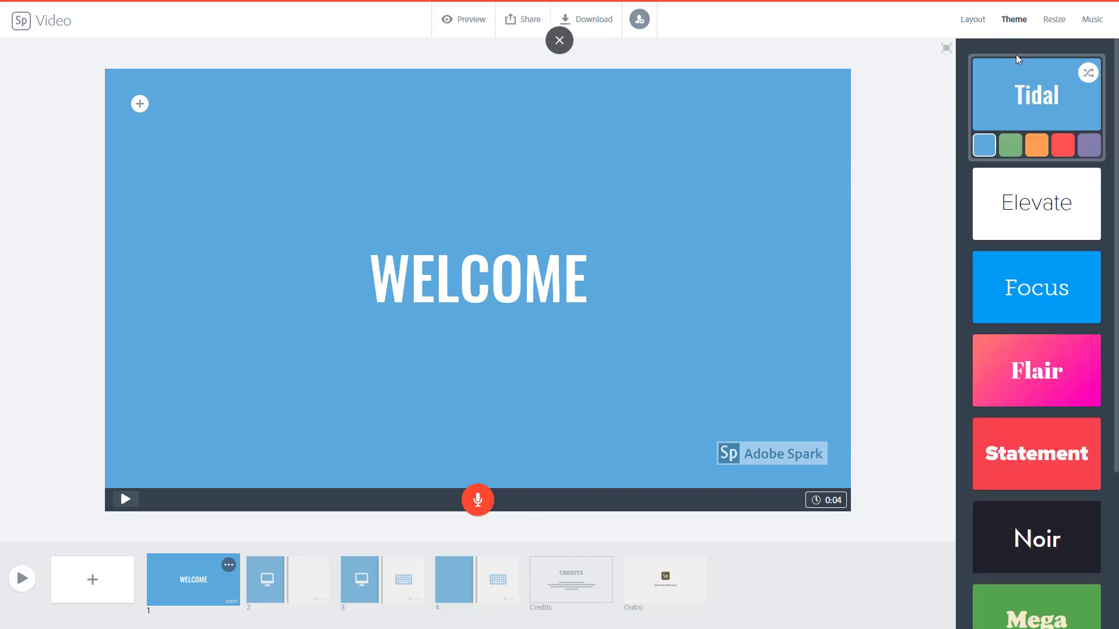
pyautogui.scroll(-4, 1014, 116)
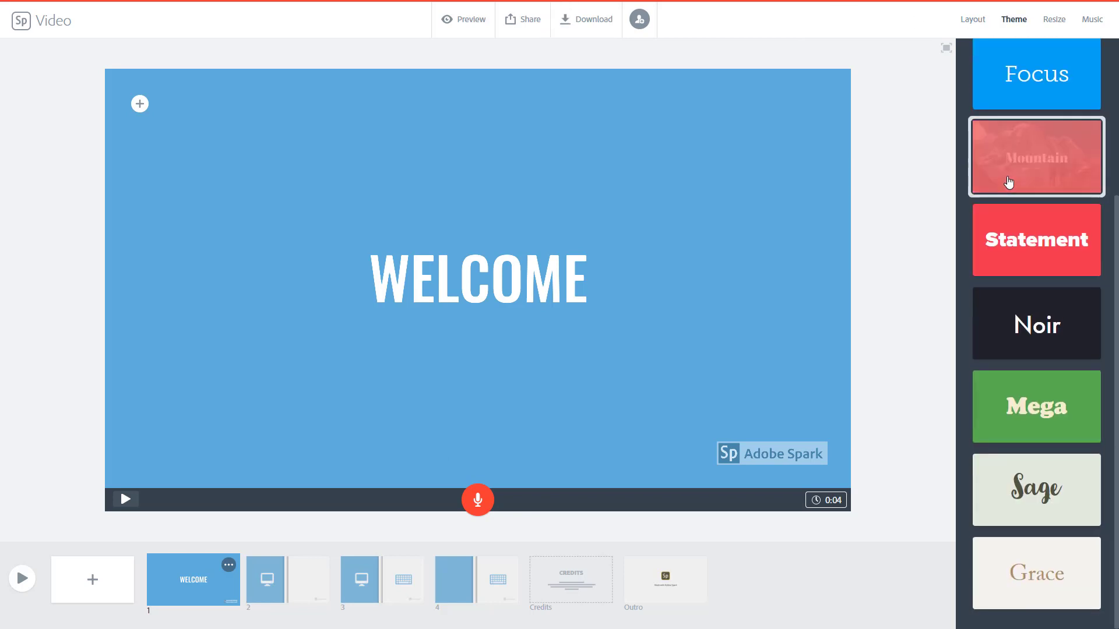
pyautogui.scroll(3, 1043, 455)
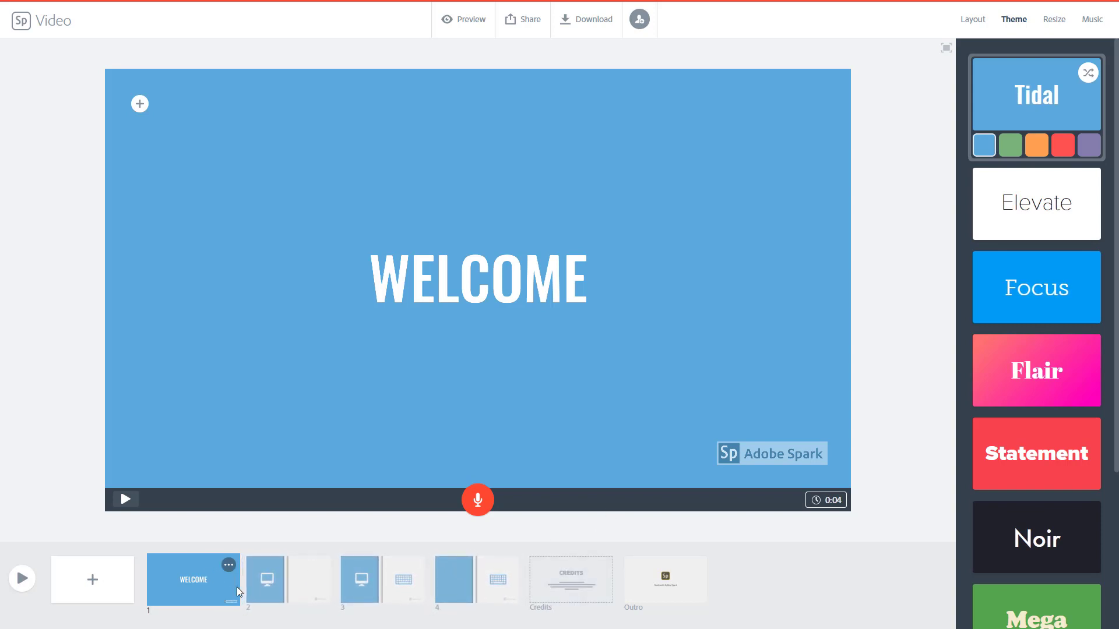
# - Look through slides 2 to 4, play the full video preview and return to the editor
pyautogui.click(278, 583)
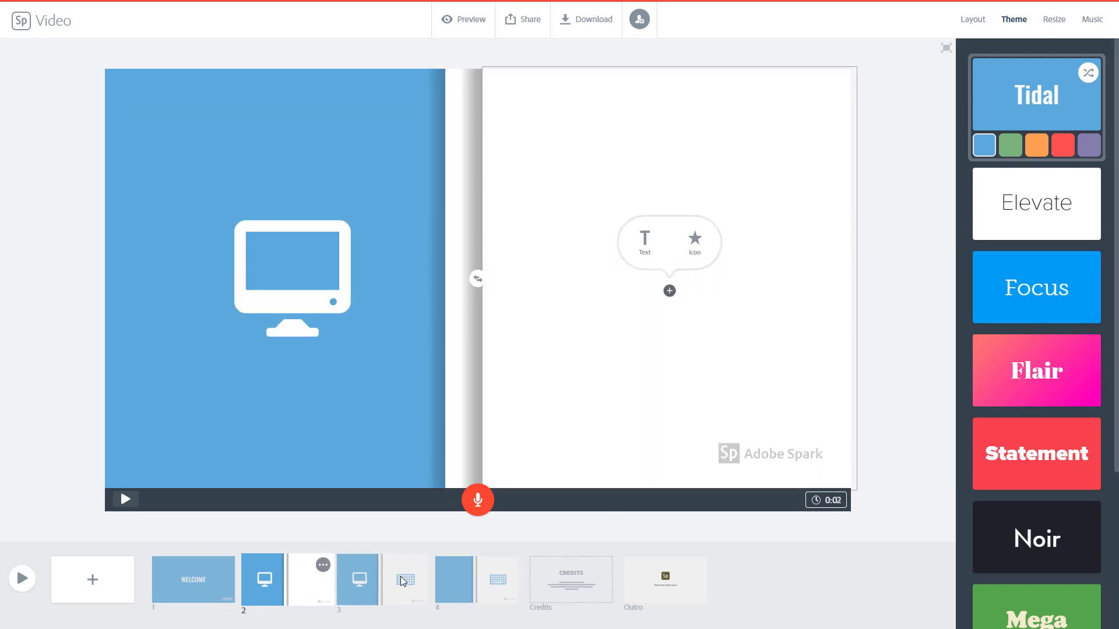
pyautogui.click(392, 580)
pyautogui.click(472, 578)
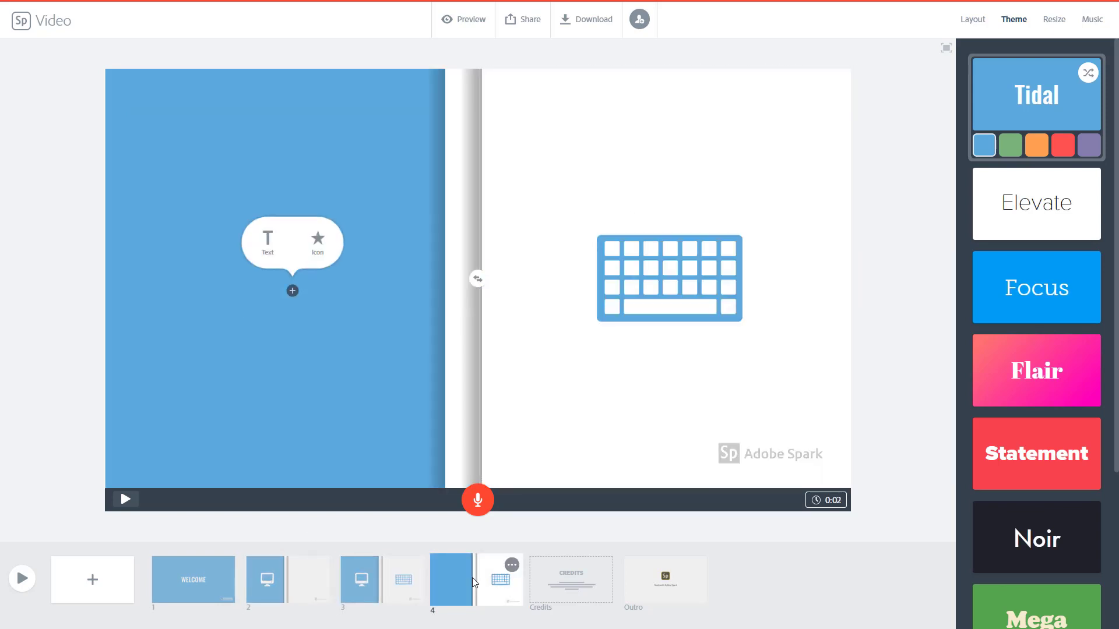
pyautogui.click(22, 579)
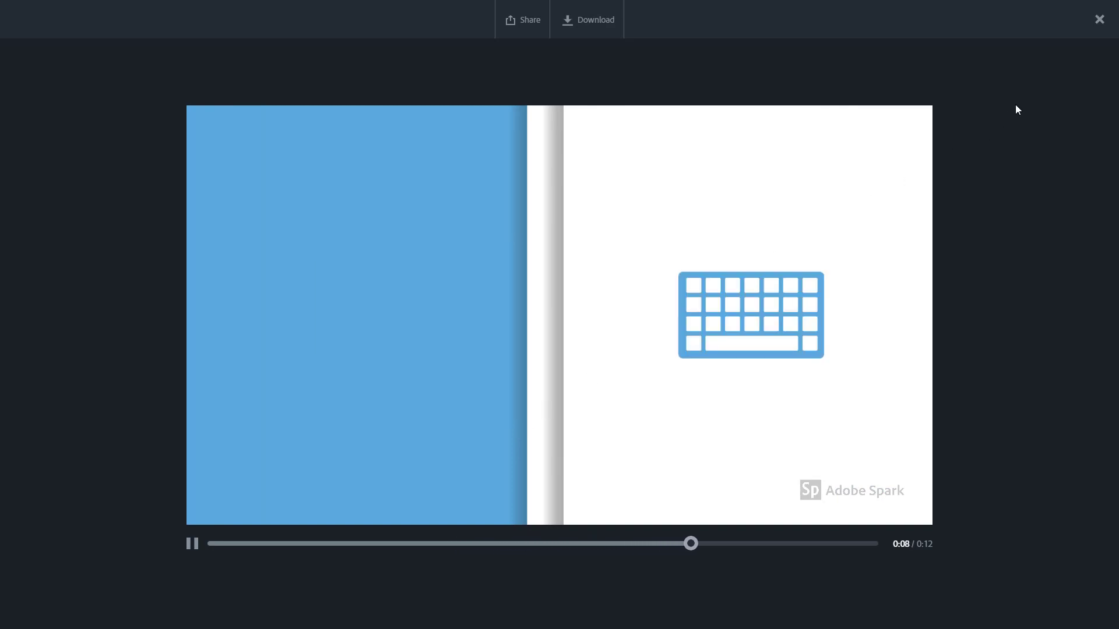
pyautogui.click(1099, 19)
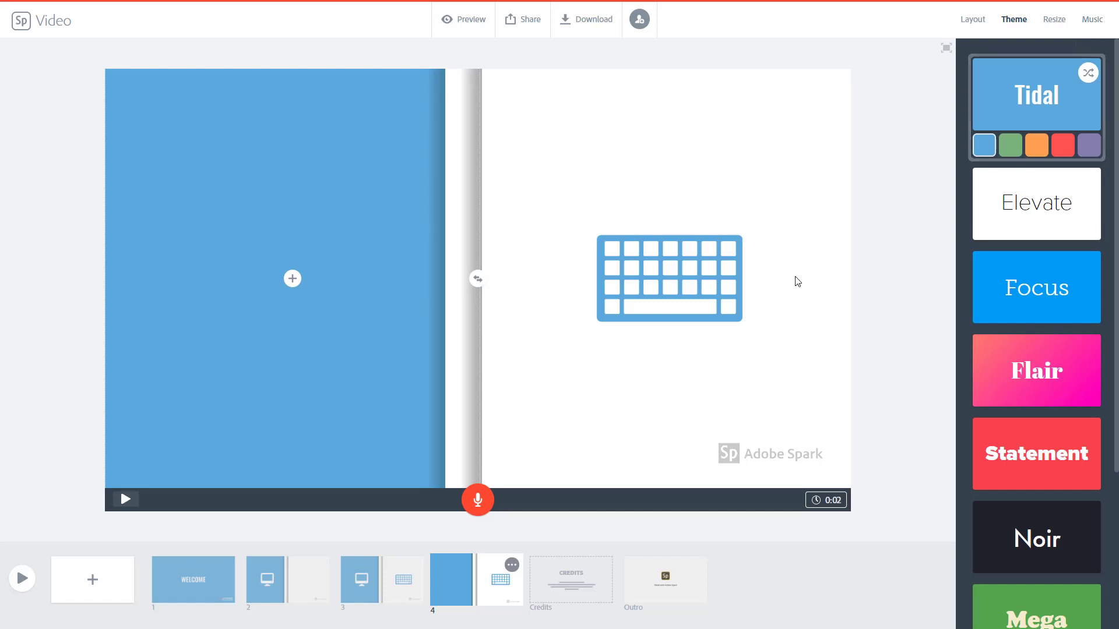
# - Recolour the Tidal theme green and then orange, and shuffle its colours to orange on dark navy
pyautogui.moveTo(1031, 96)
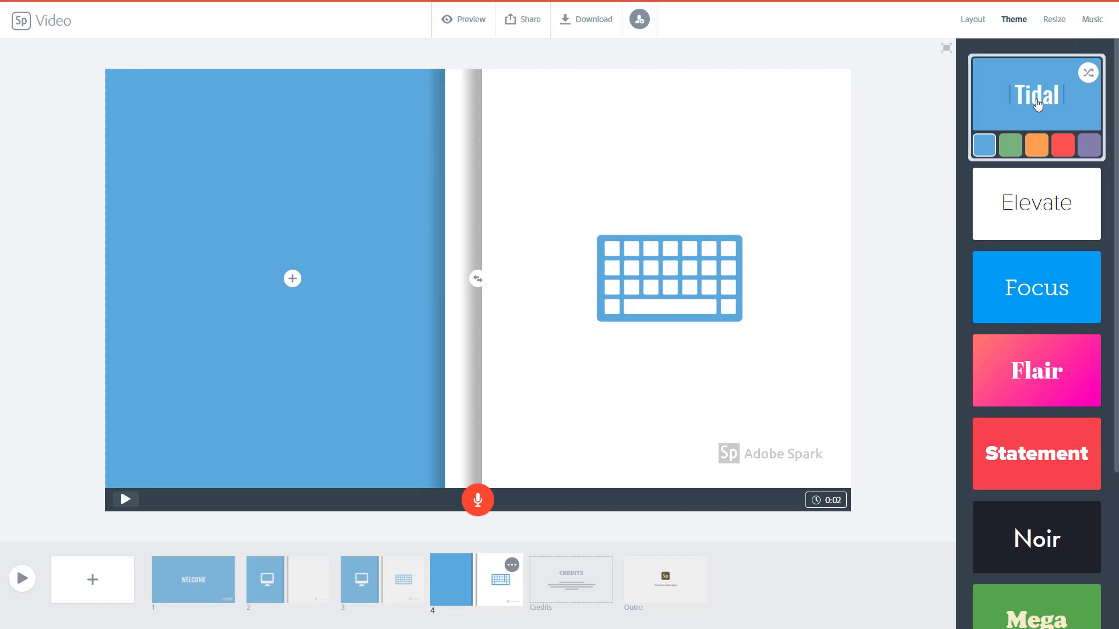
pyautogui.click(1008, 147)
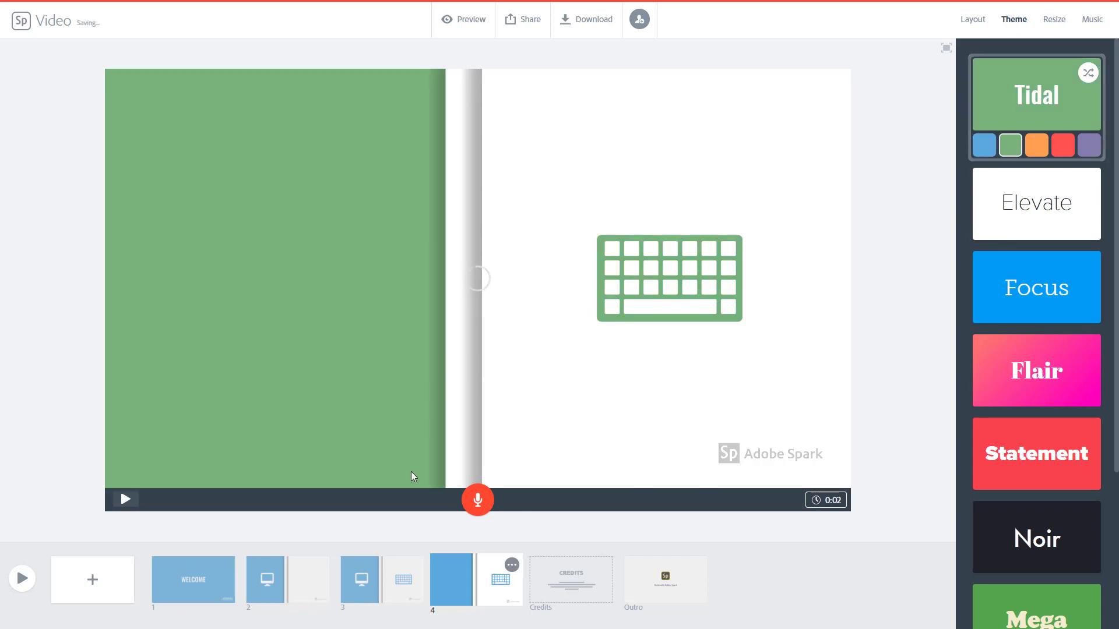
pyautogui.click(1037, 146)
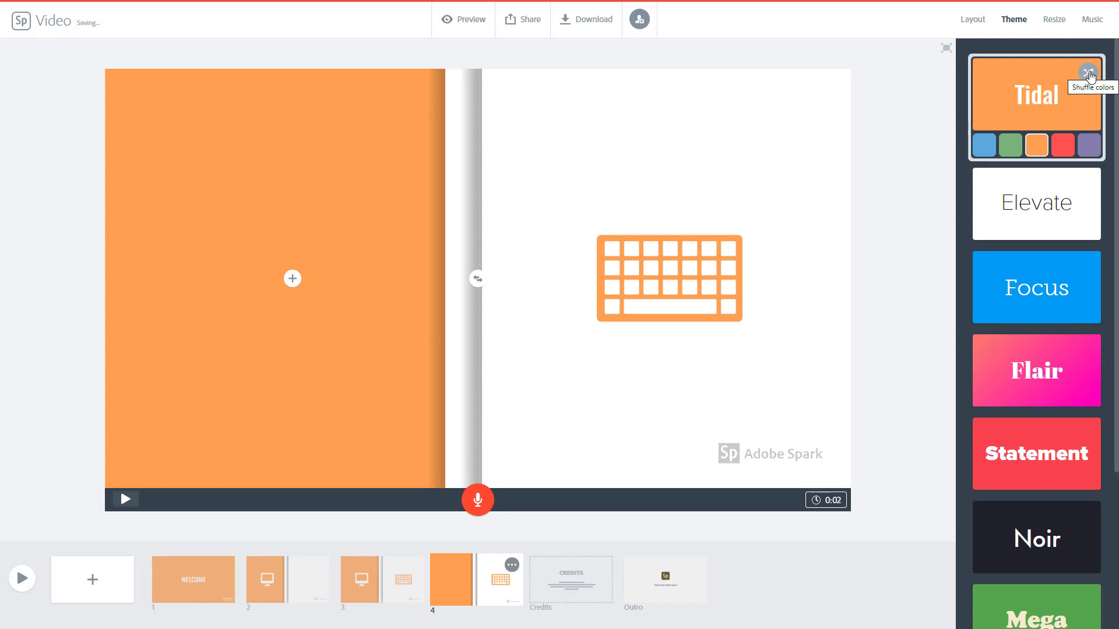
pyautogui.click(1089, 73)
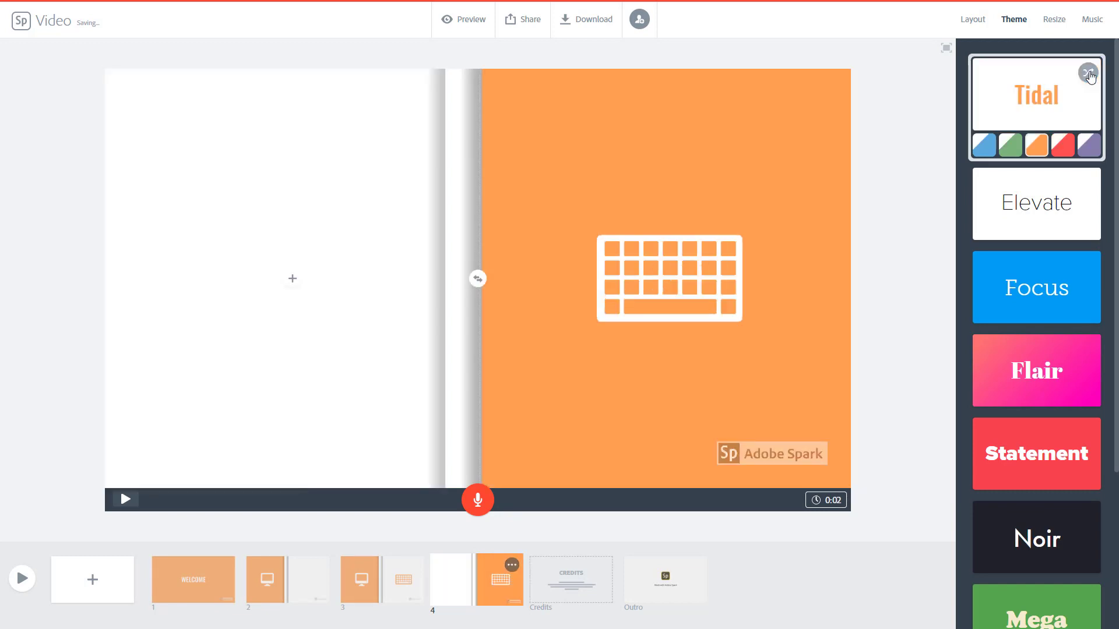
pyautogui.click(1089, 74)
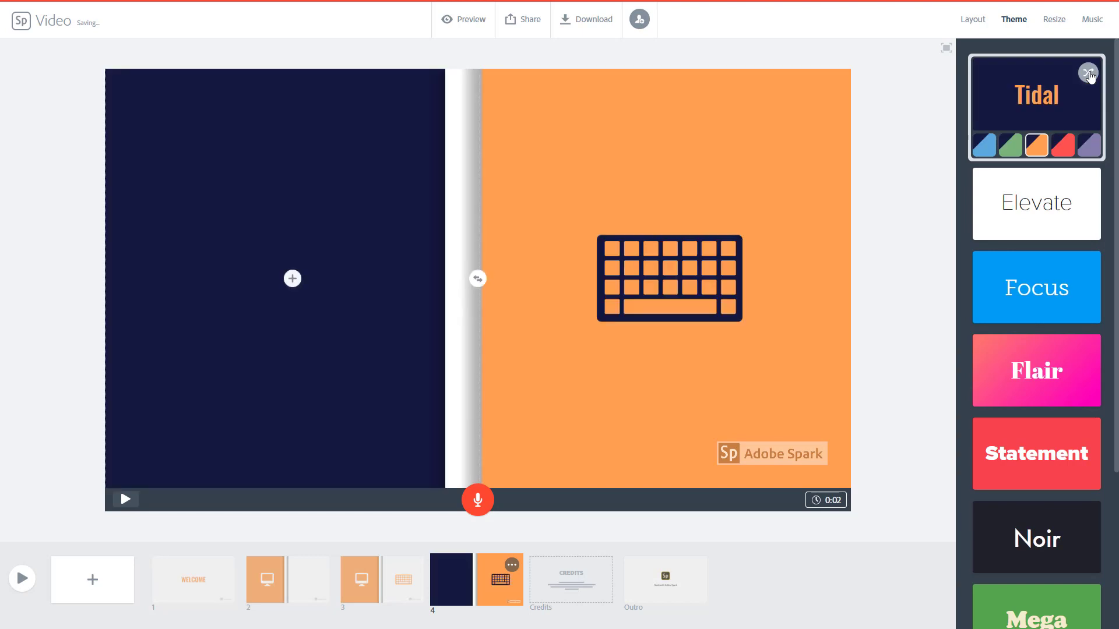
pyautogui.click(1088, 74)
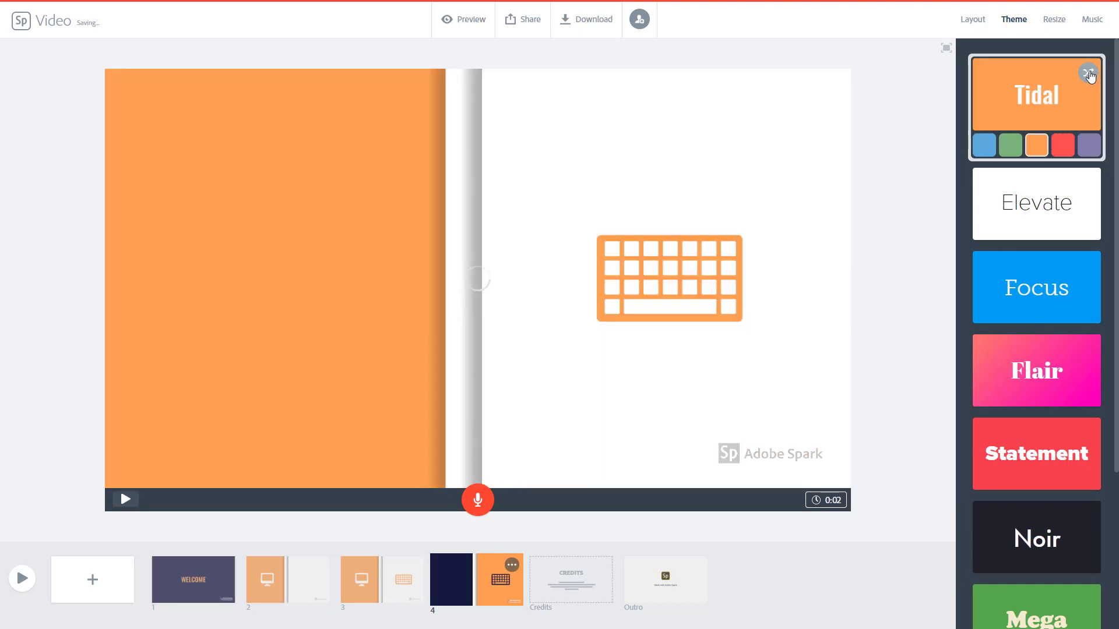
pyautogui.click(1089, 73)
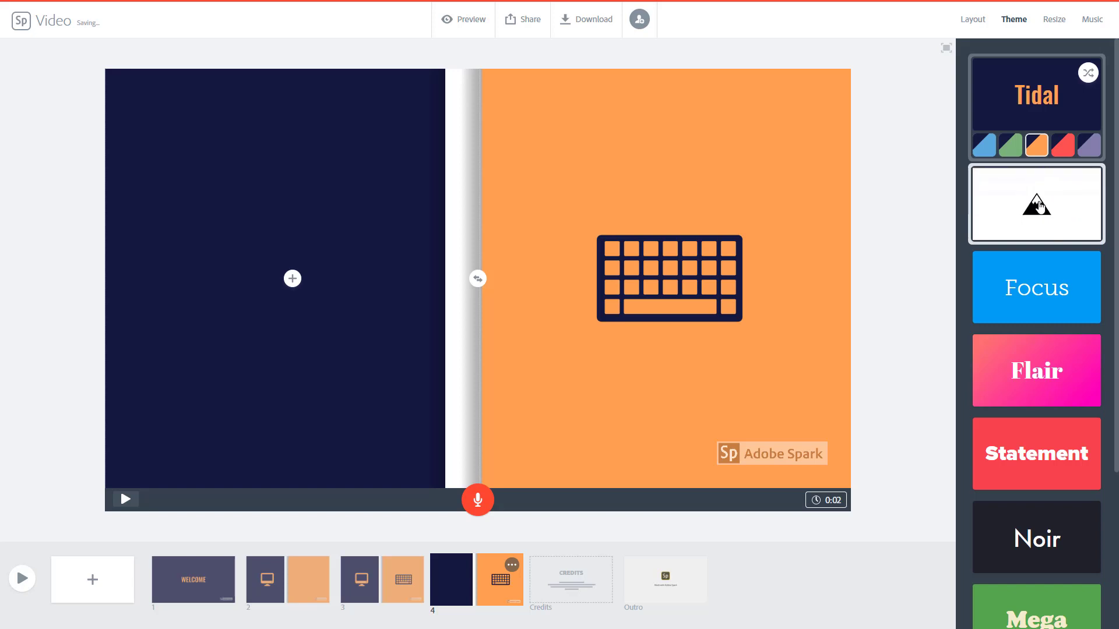
# - Apply the Elevate theme to the video with its teal colour variant
pyautogui.click(1043, 205)
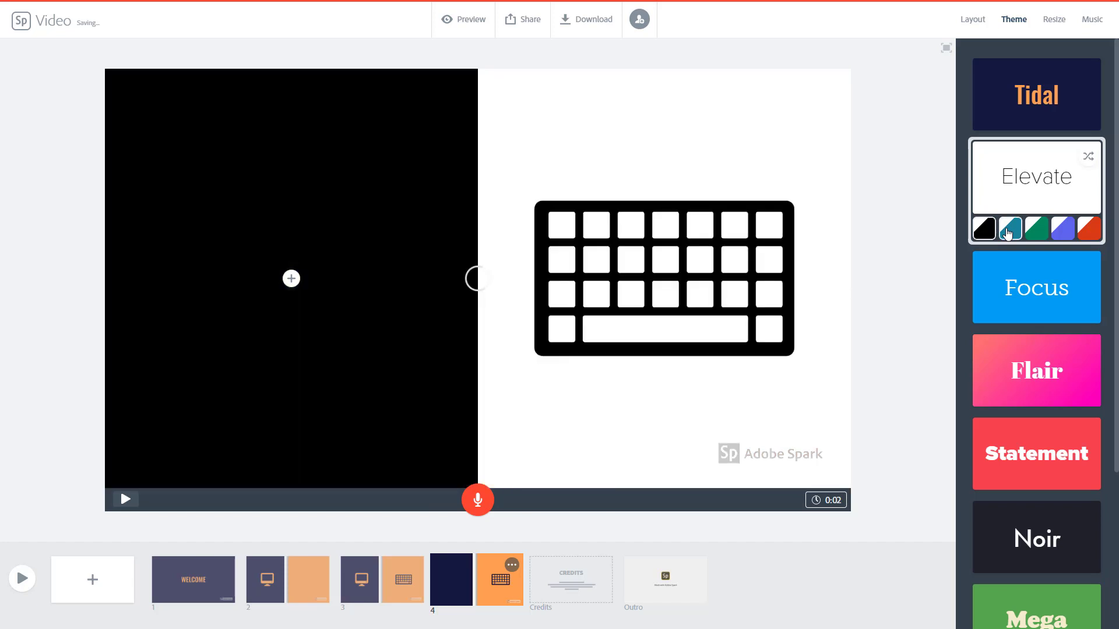
pyautogui.click(1008, 232)
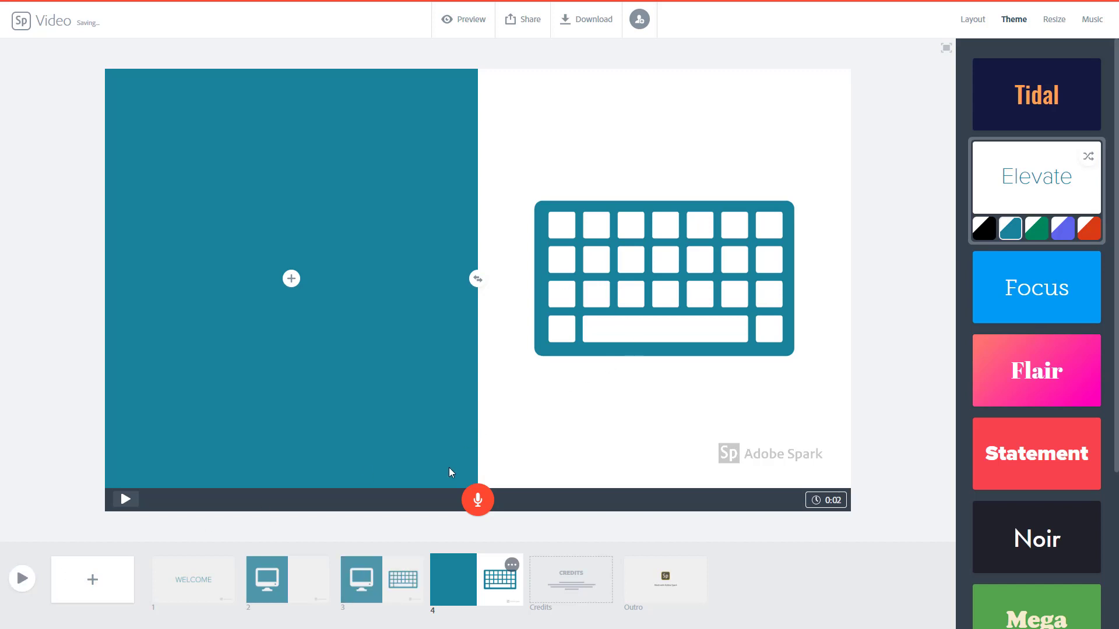
# - Add the grey keyboard photo from the free "computer" photos as the WELCOME slide's background and preview the video
pyautogui.click(185, 590)
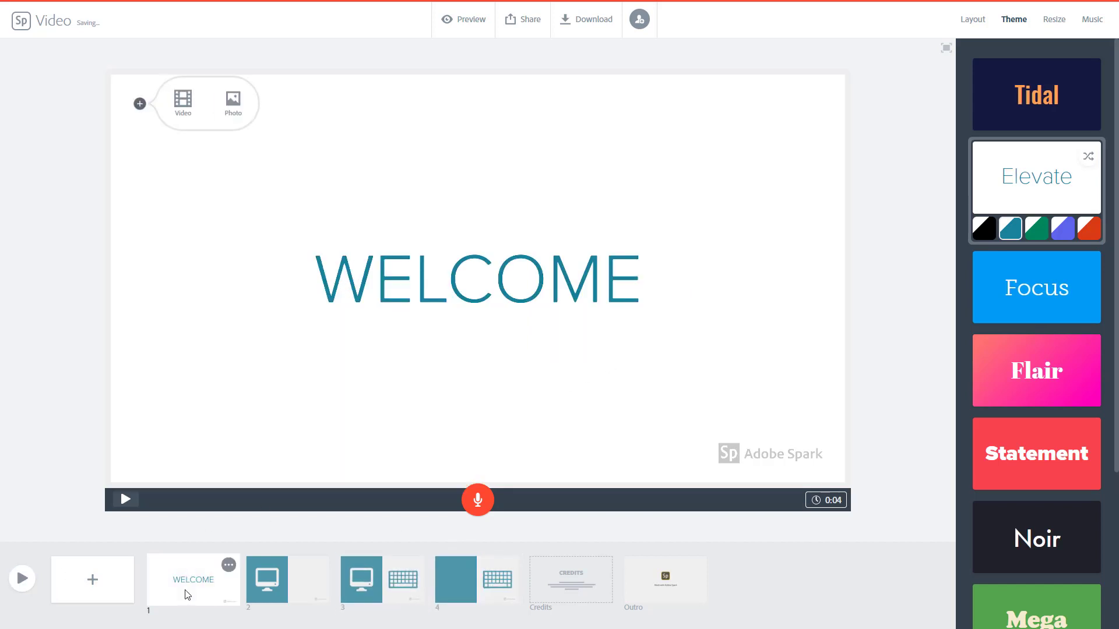
pyautogui.click(233, 102)
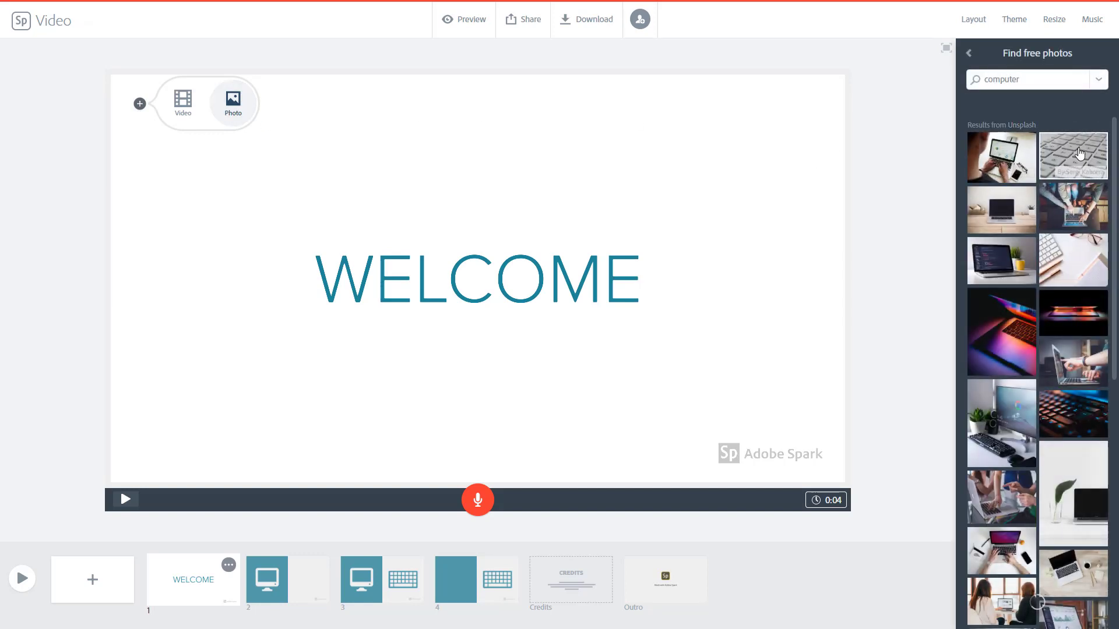
pyautogui.click(1079, 152)
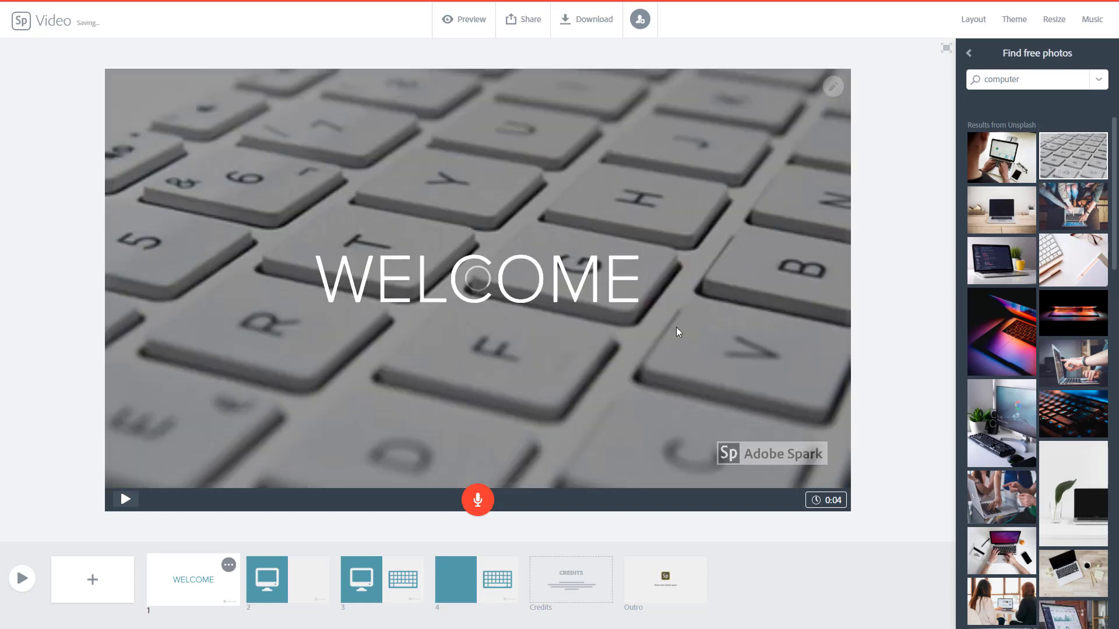
pyautogui.click(22, 579)
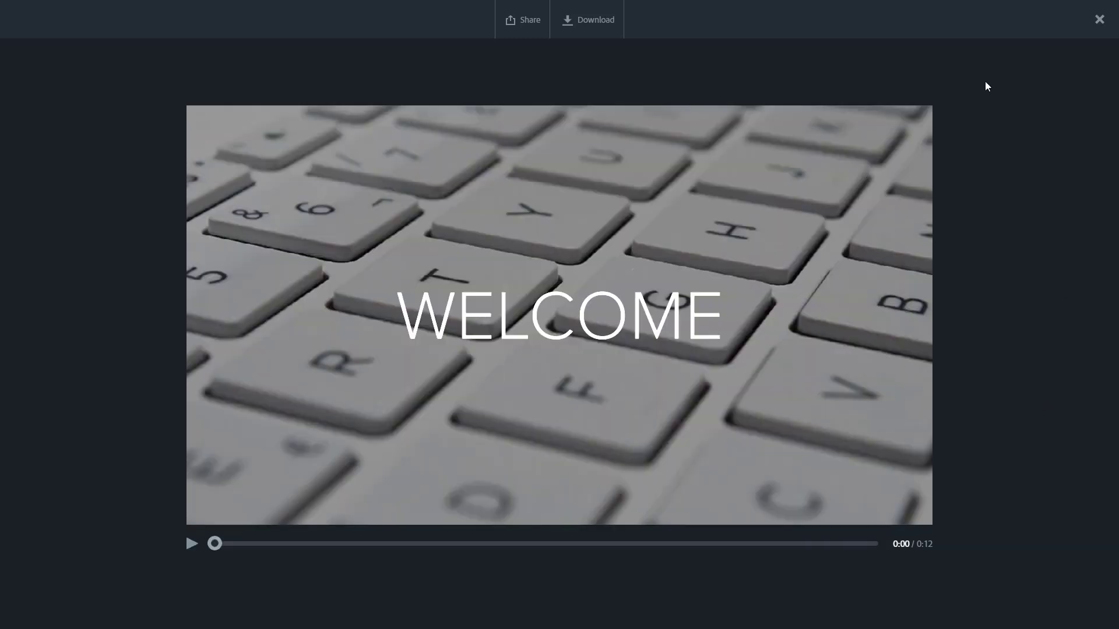
pyautogui.click(1099, 20)
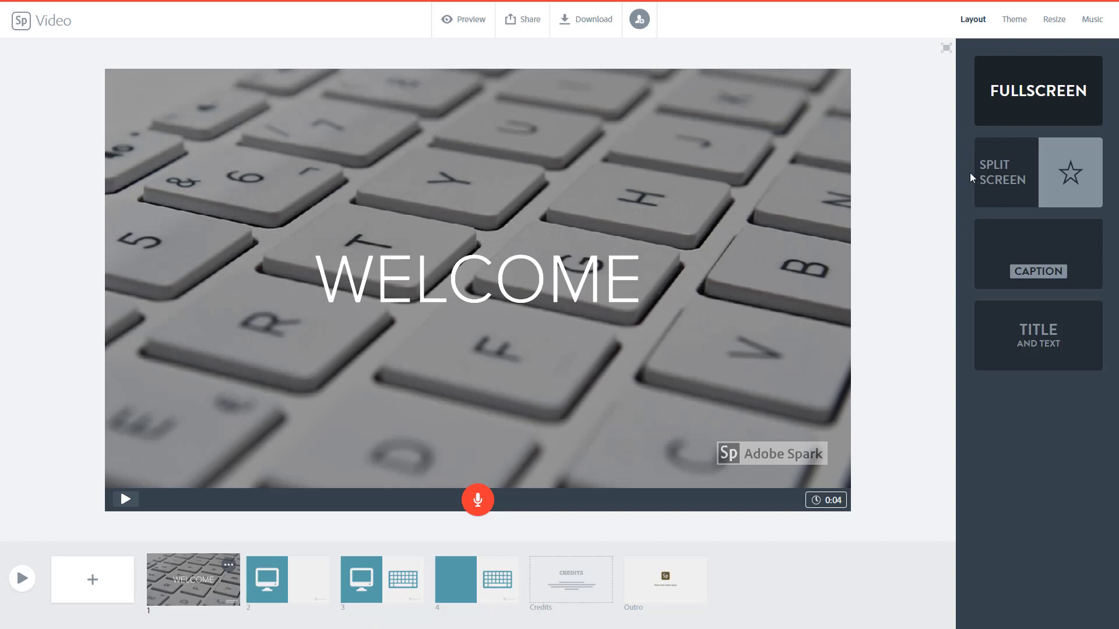
# - Shuffle the Elevate theme's colours through its light blue, black and white schemes, and try the Focus theme
pyautogui.click(1012, 24)
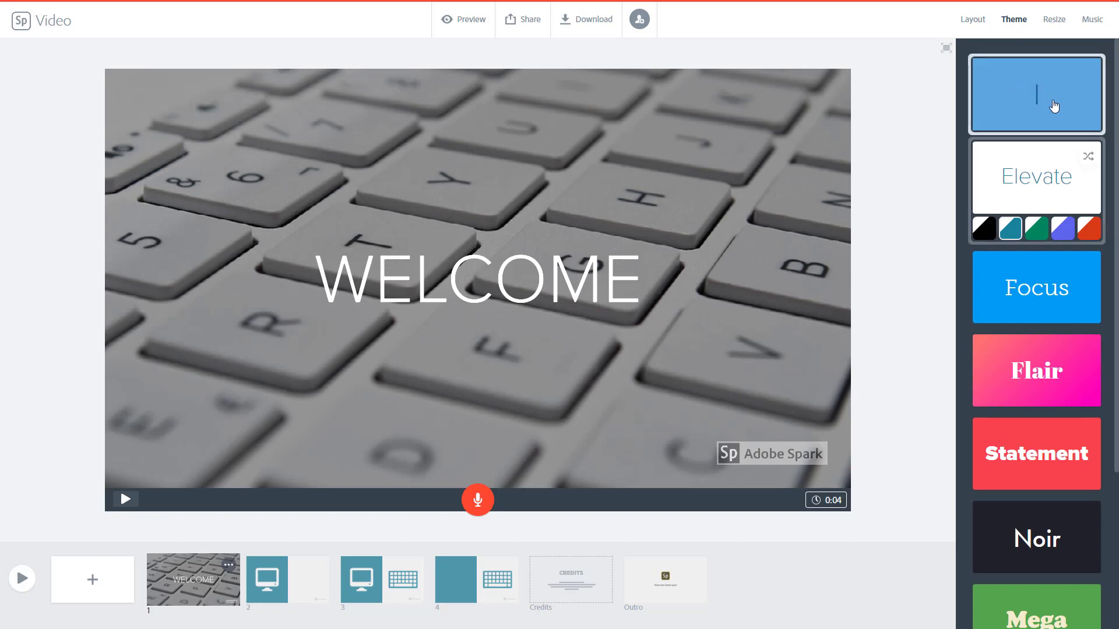
pyautogui.click(1088, 158)
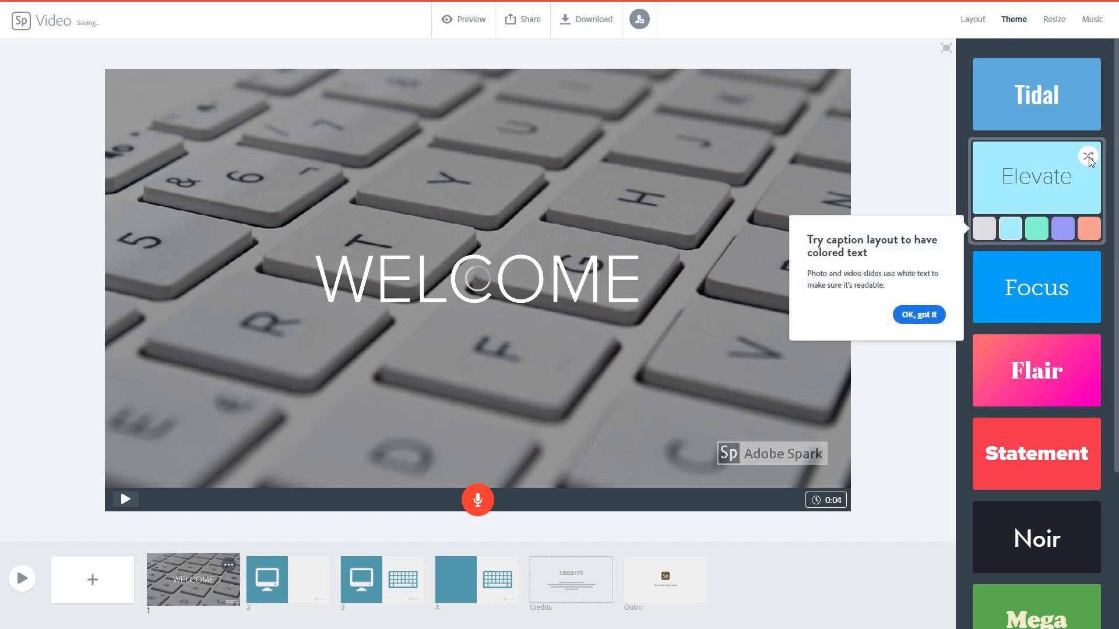
pyautogui.click(1089, 157)
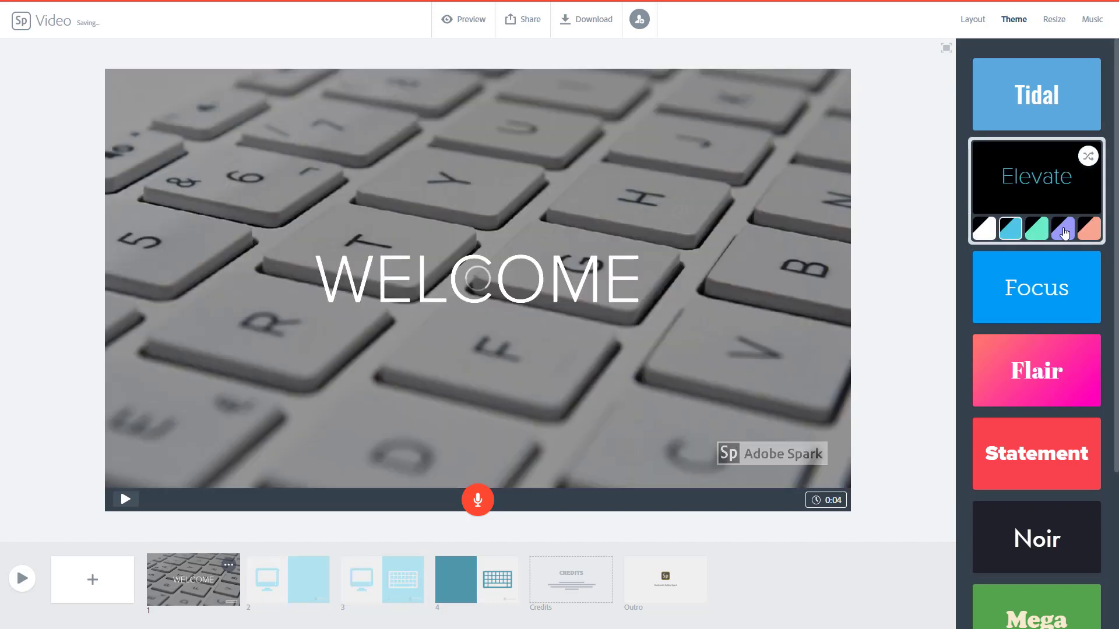
pyautogui.click(1089, 156)
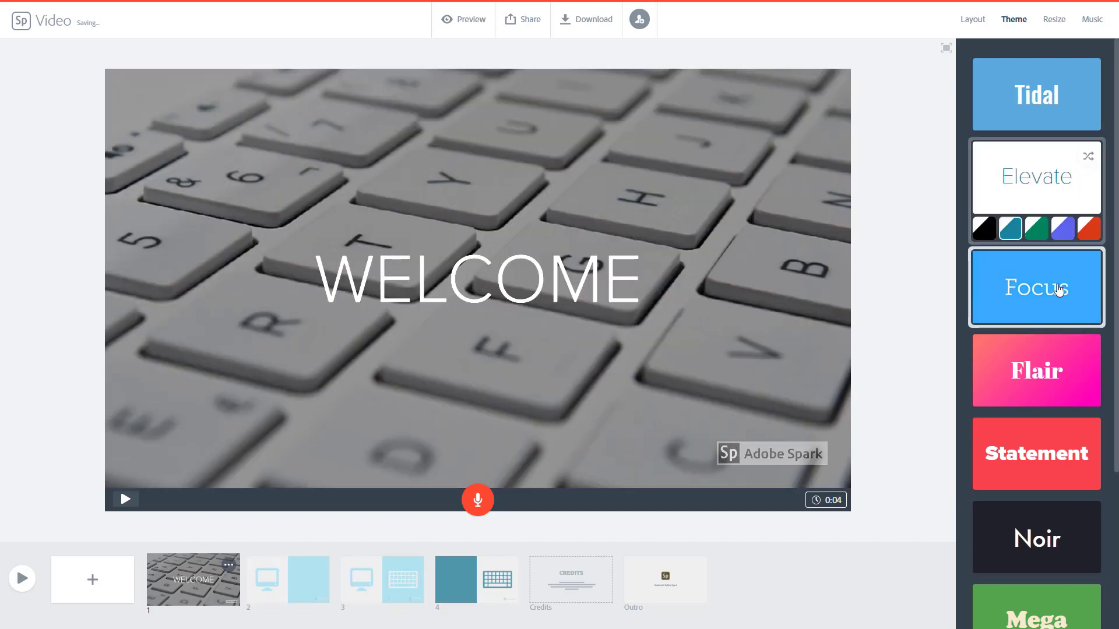
pyautogui.click(1059, 292)
# - Apply the Sage theme to the video with its mauve colour variant
pyautogui.scroll(-3, 1026, 442)
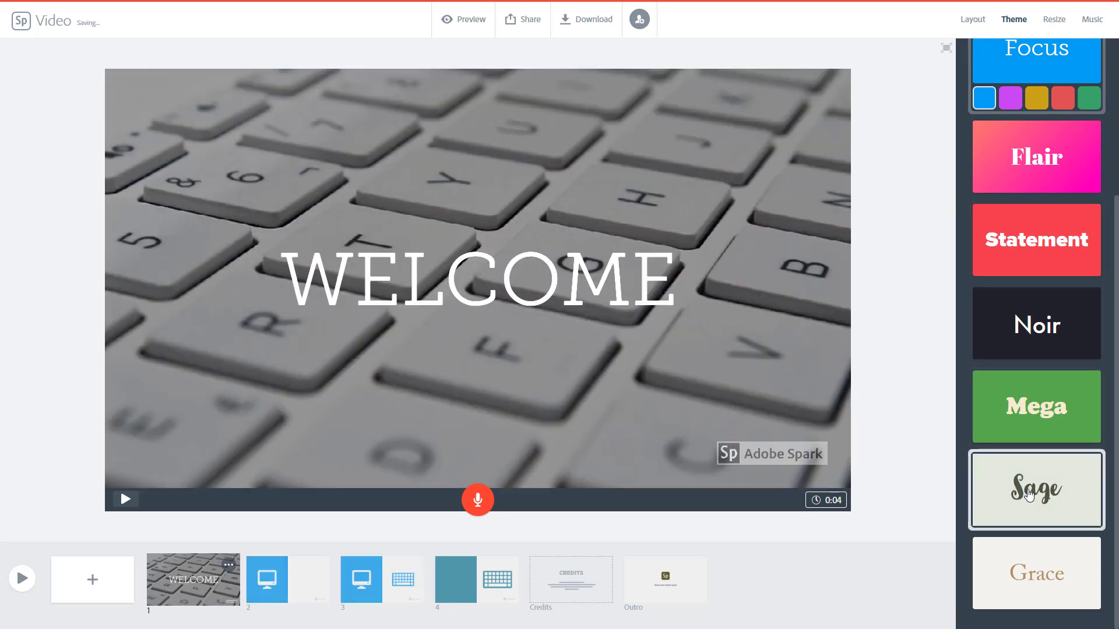
pyautogui.click(1028, 495)
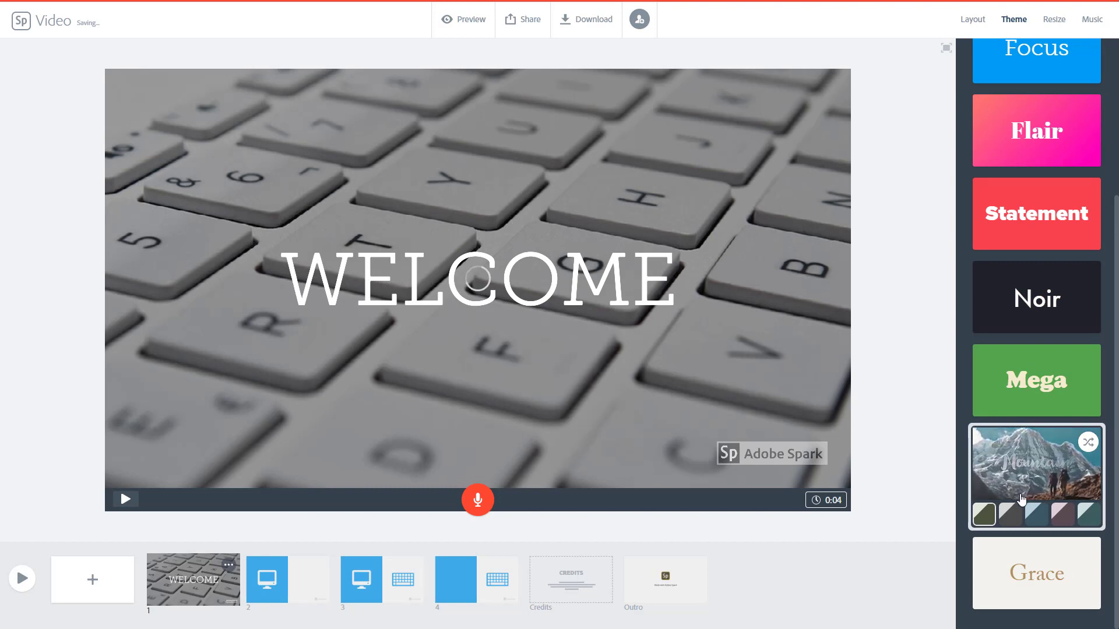
pyautogui.click(1059, 516)
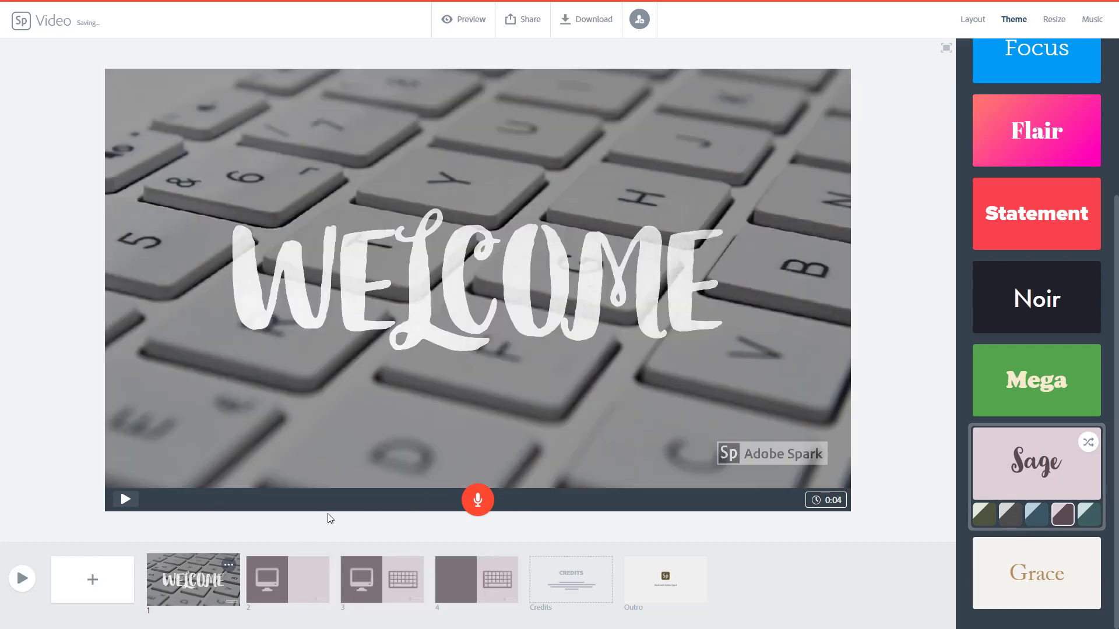
# - Play the full video preview to check the Sage theme and return to the editor
pyautogui.click(22, 579)
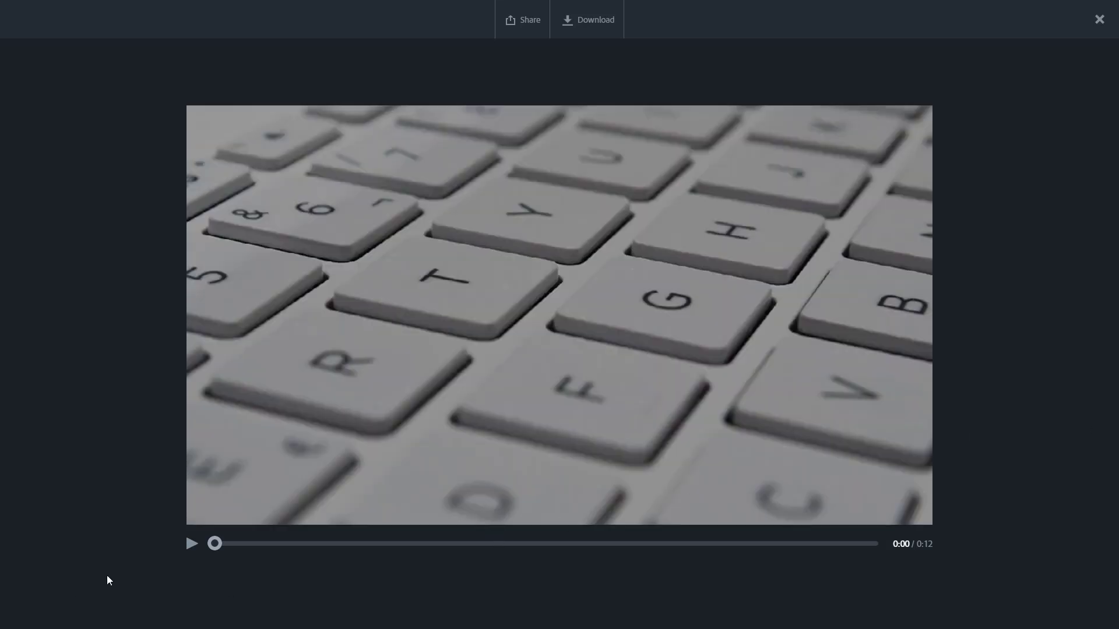
pyautogui.click(193, 546)
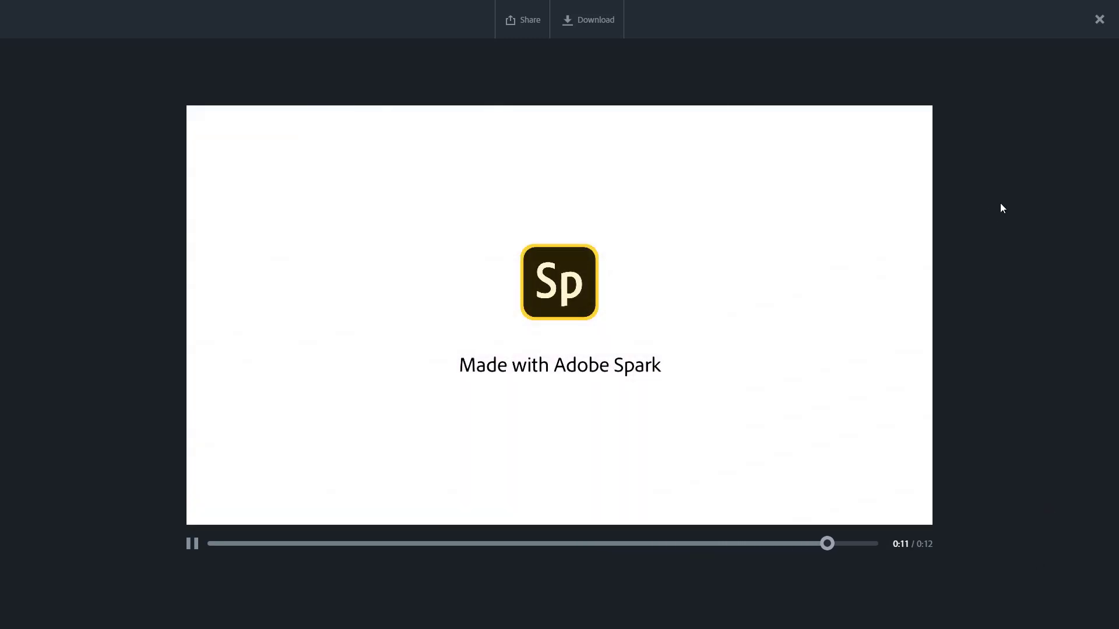
pyautogui.click(1099, 22)
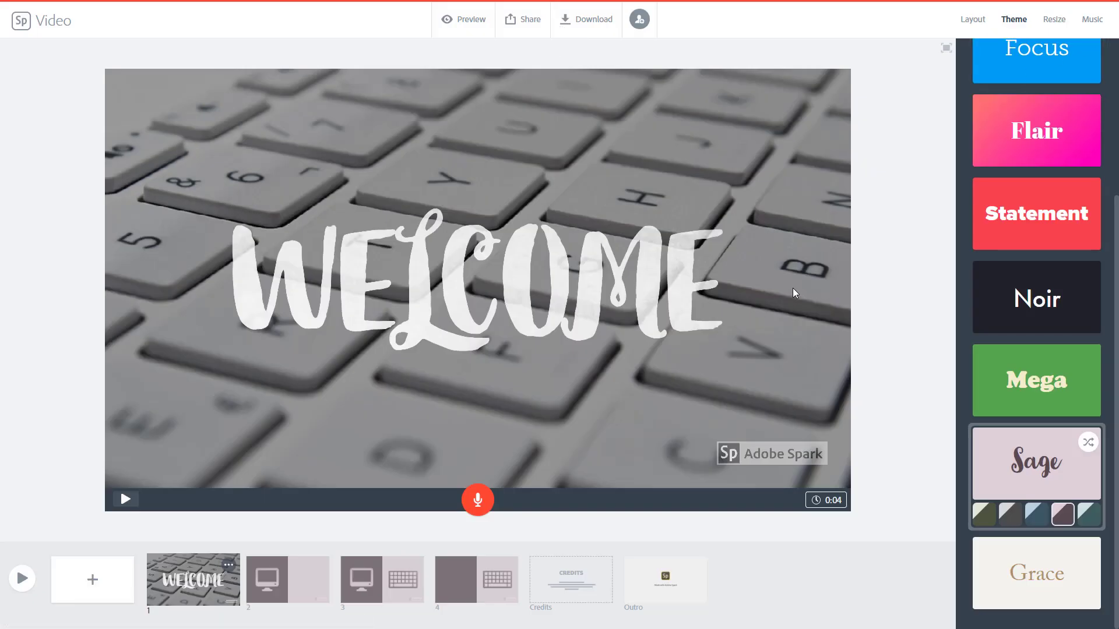
pyautogui.click(1005, 300)
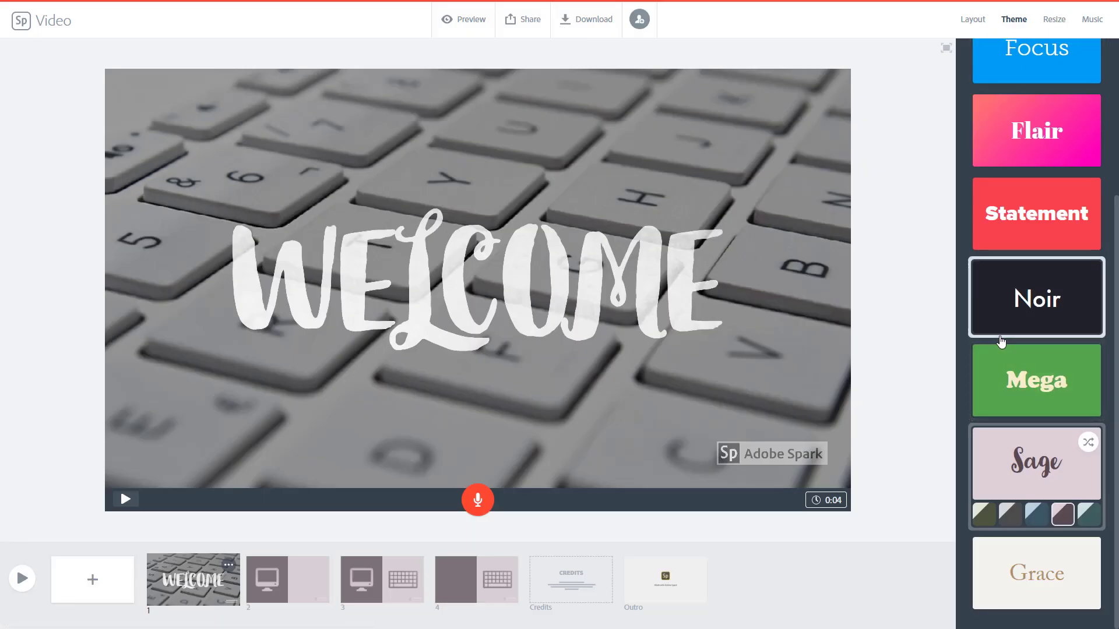
pyautogui.scroll(3, 1001, 350)
pyautogui.click(1014, 108)
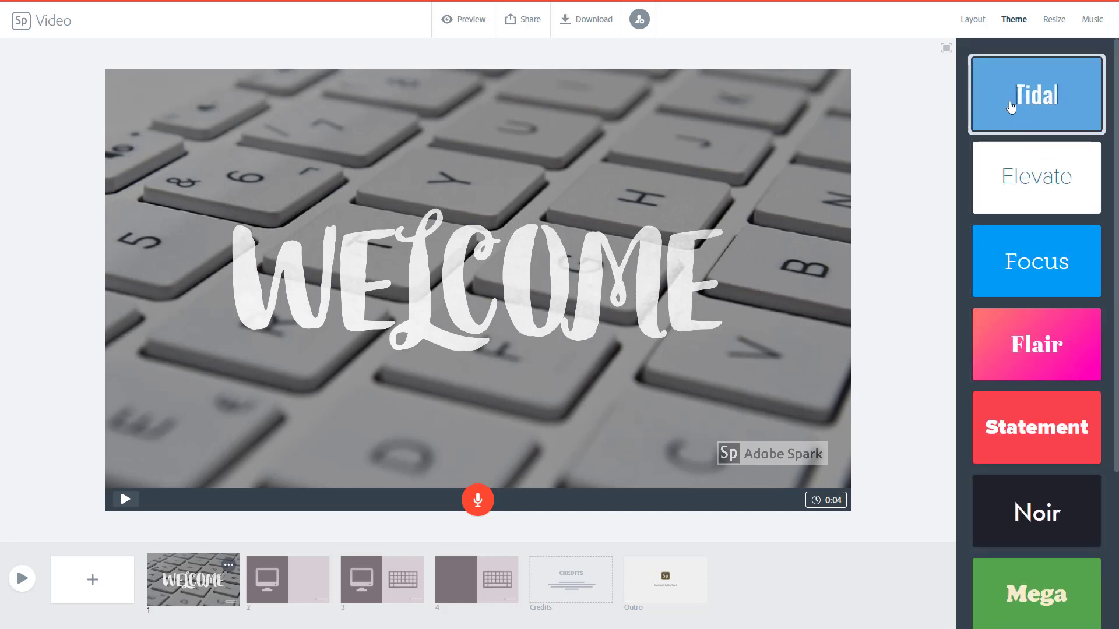
pyautogui.click(1023, 173)
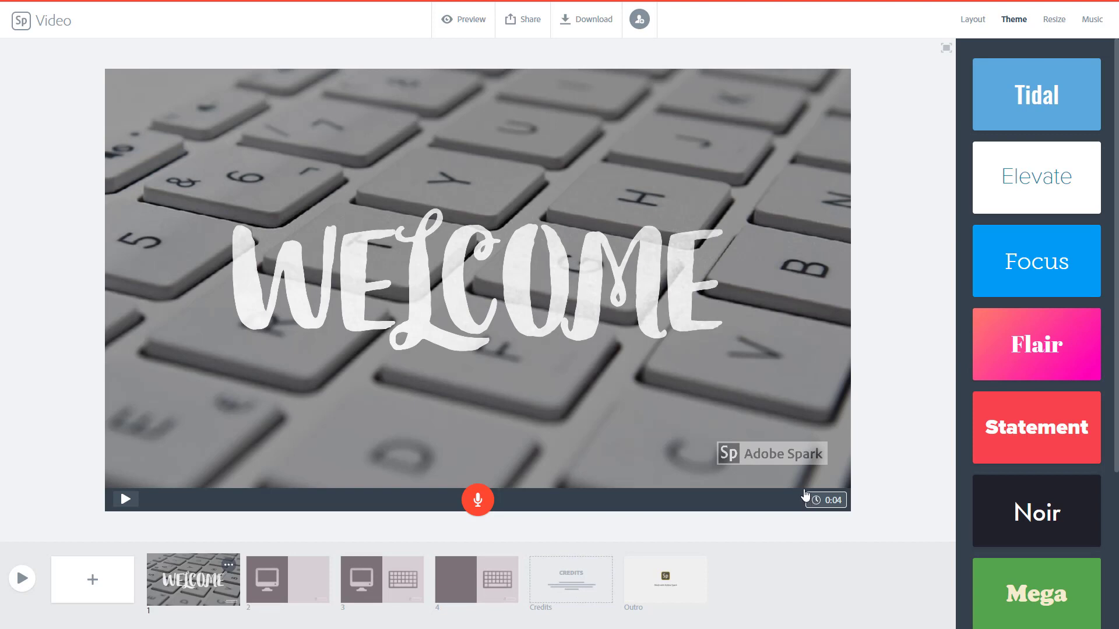
pyautogui.moveTo(1024, 406)
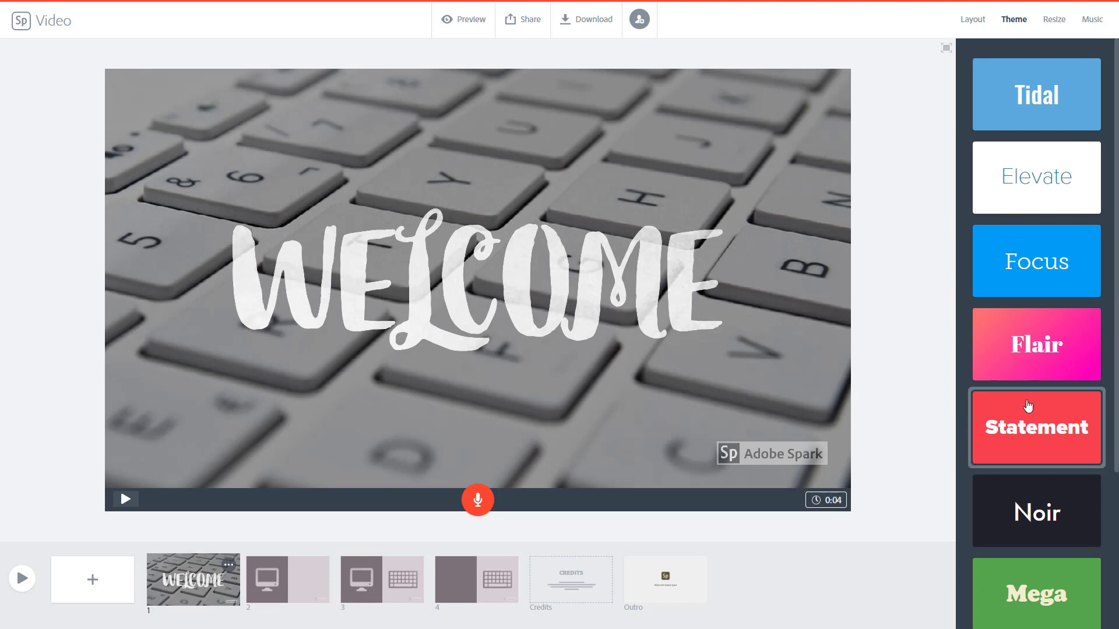